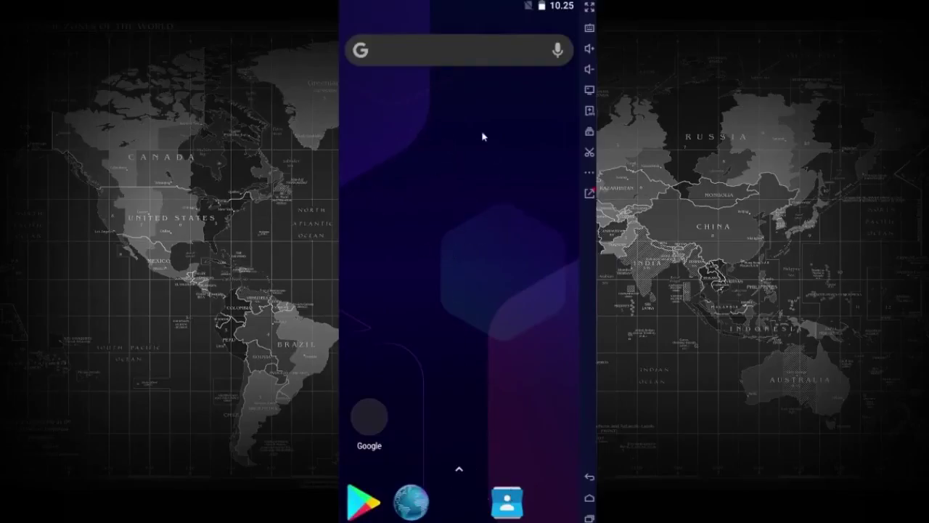
- Switch off the dock (Dok > Aktifkan) in Nova's Desktop settings
left_click(456, 225)
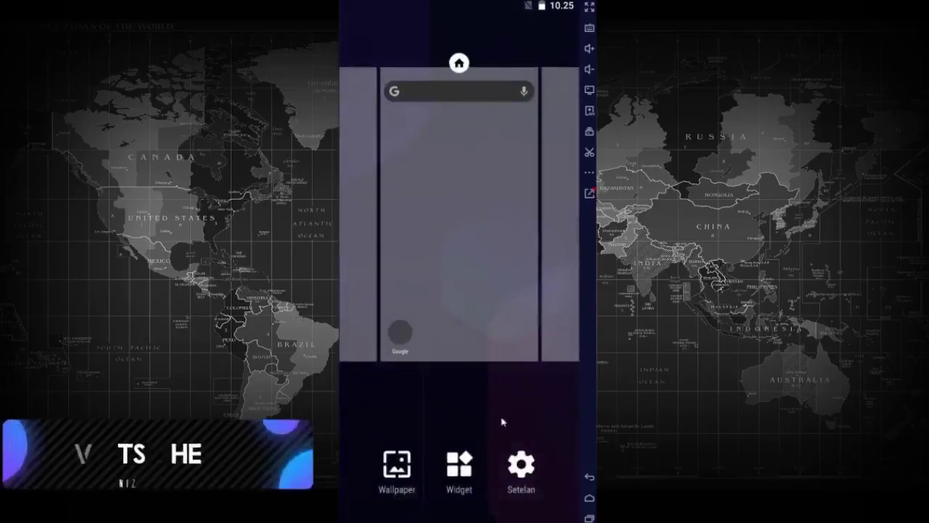
left_click(521, 465)
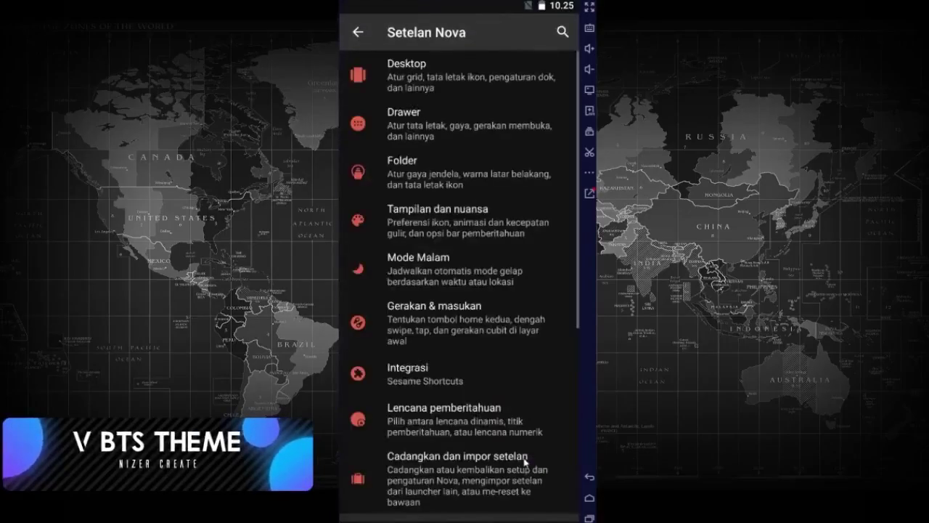
left_click(411, 78)
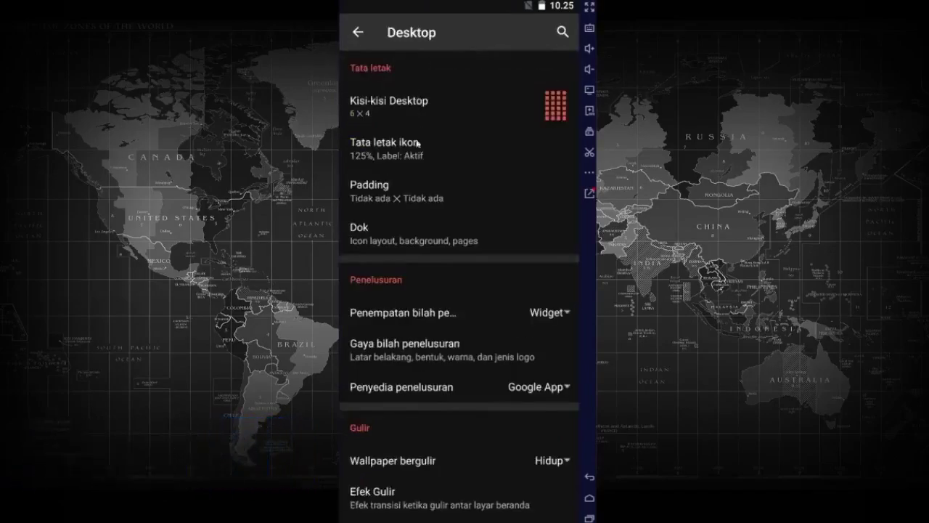
left_click(380, 244)
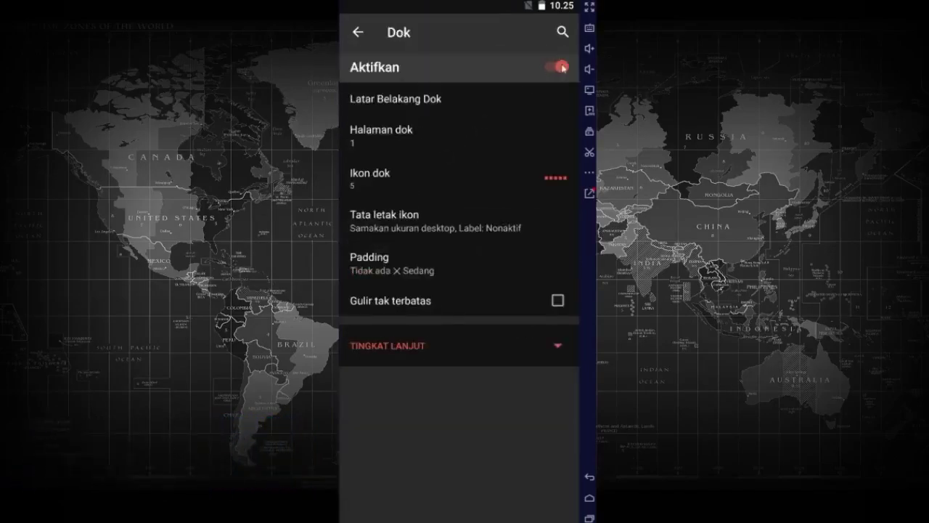
left_click(563, 68)
- Set the Desktop page scroll indicator (Indikator Gulir) to Tidak ada
left_click(356, 34)
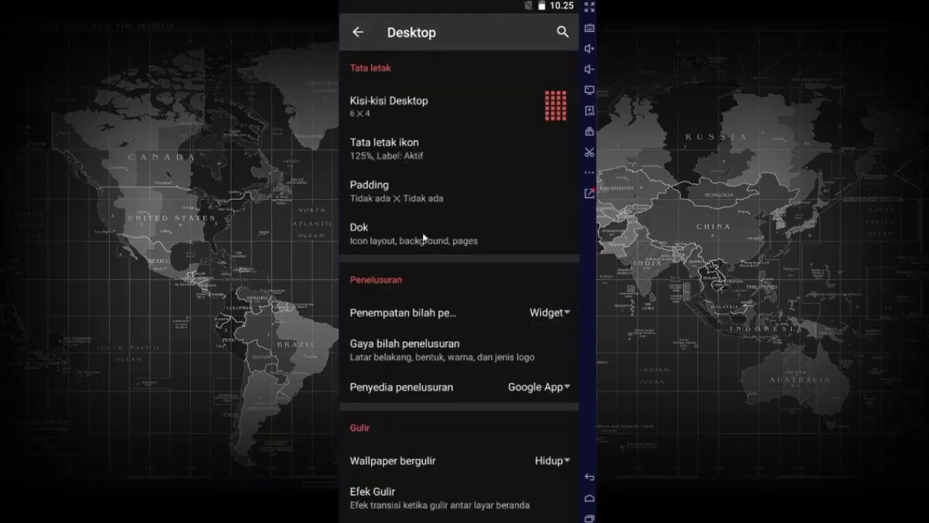
left_click_drag(453, 410, 458, 156)
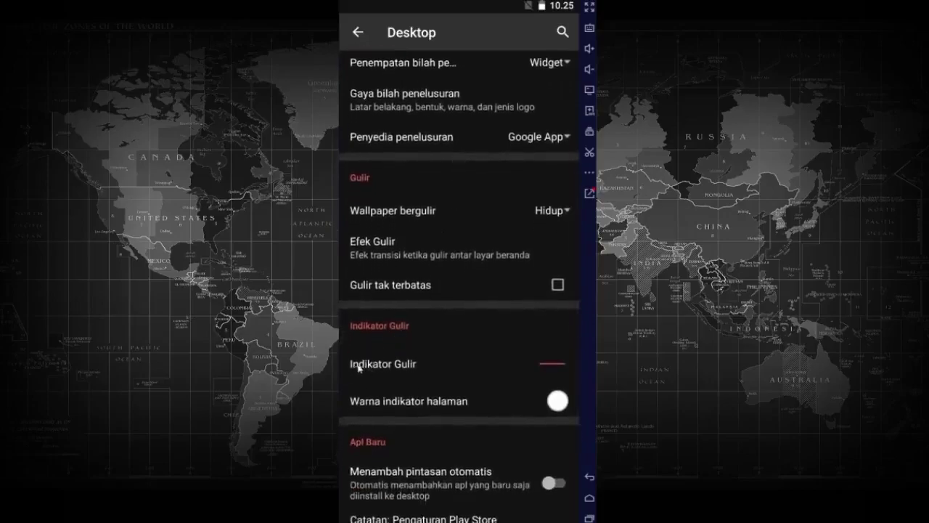
left_click(546, 368)
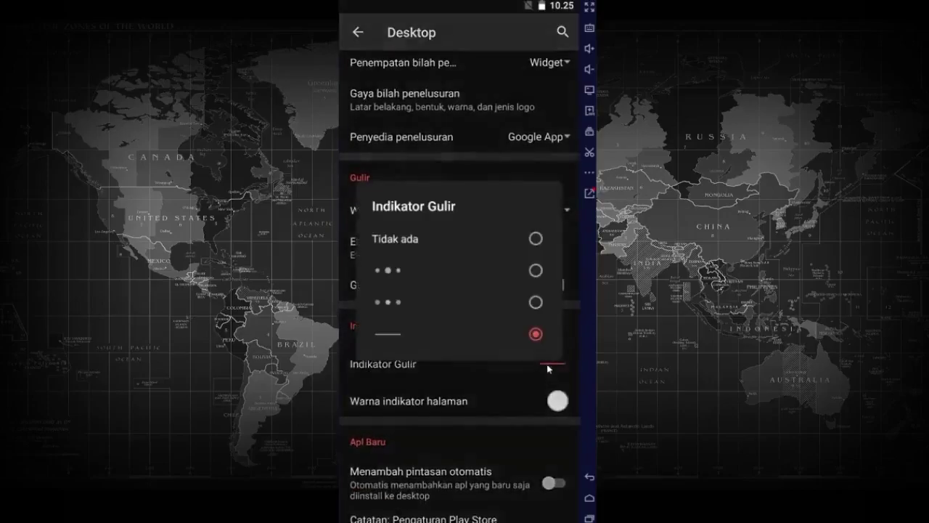
left_click(426, 240)
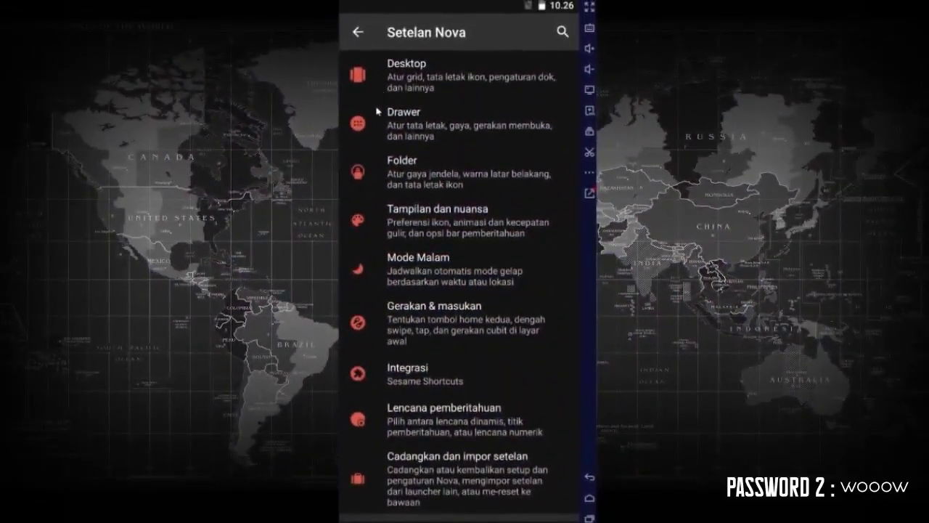
- Turn off Tampilkan bilah pemberitahuan in Nova's Tampilan dan nuansa settings
left_click(415, 129)
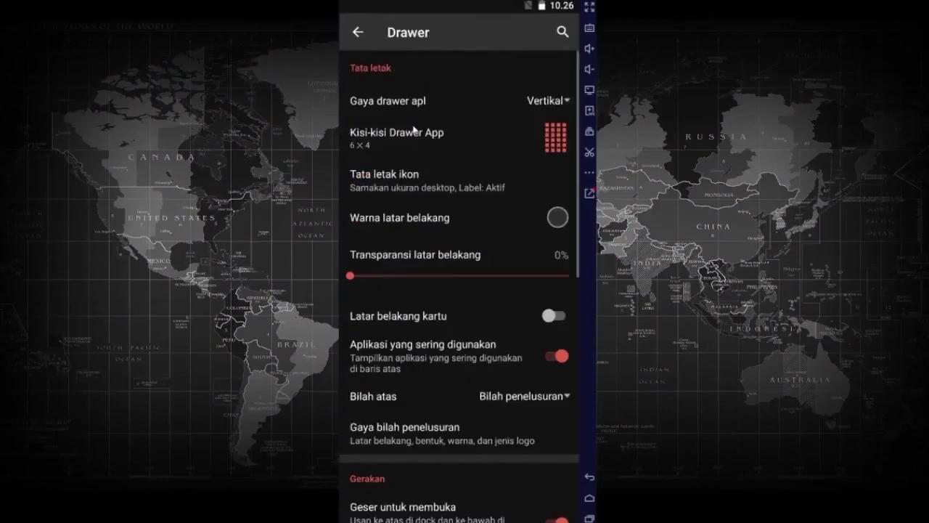
left_click_drag(426, 370, 436, 121)
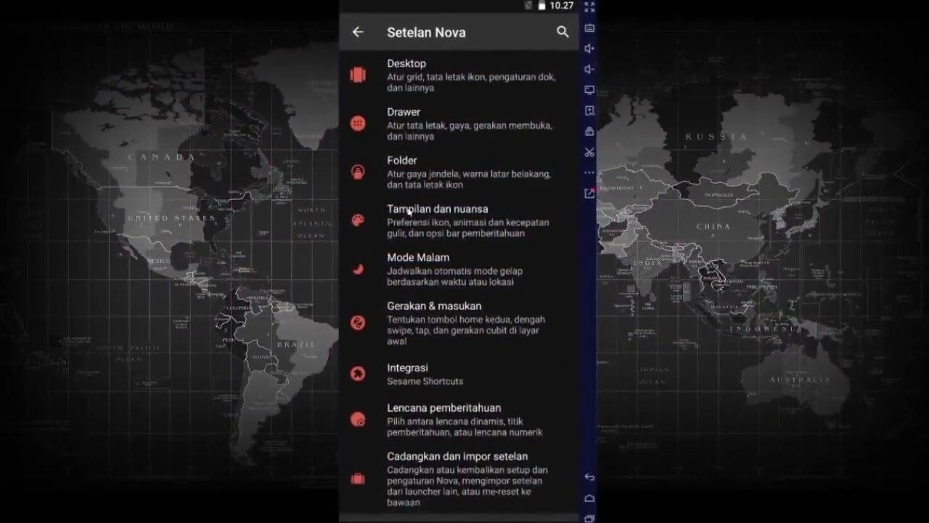
left_click(453, 217)
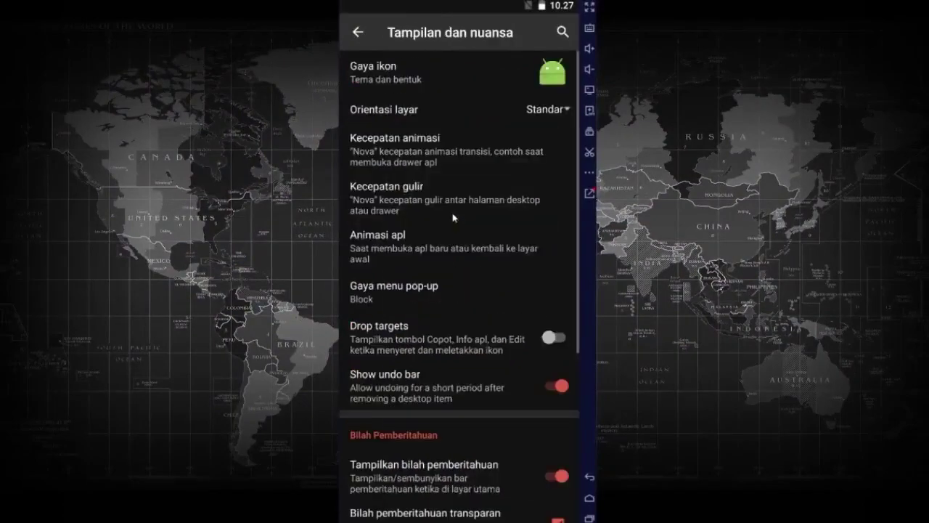
left_click_drag(426, 384, 427, 112)
left_click_drag(457, 342, 456, 322)
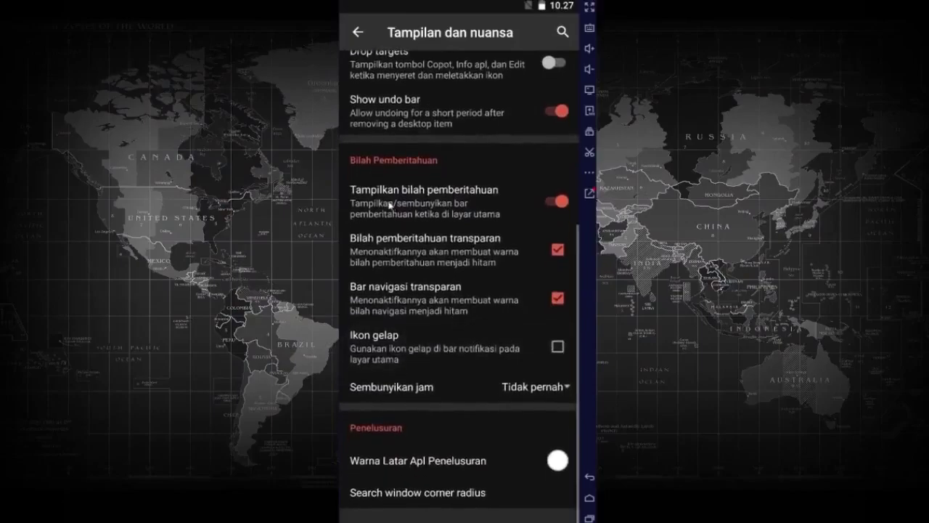
left_click(560, 206)
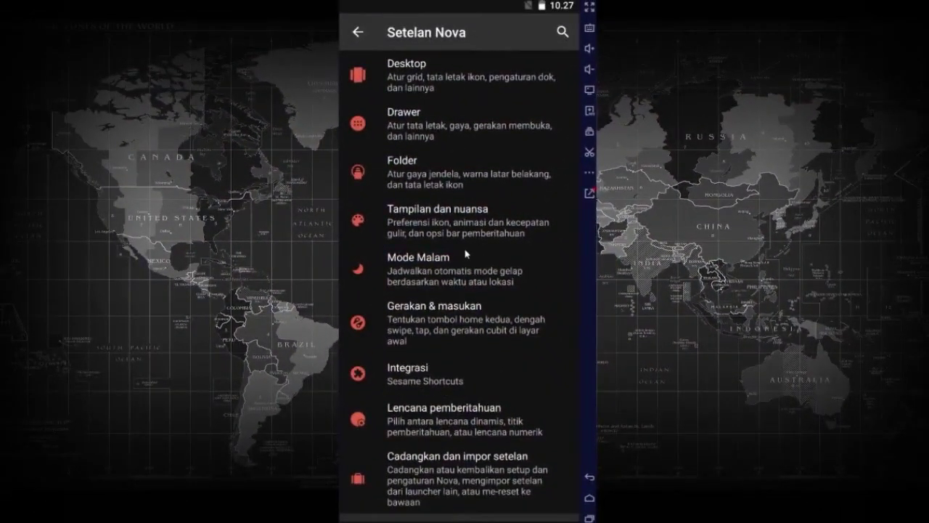
- Set Nova Launcher as the default home app with SELALU
left_click_drag(471, 335, 481, 33)
left_click_drag(476, 269, 474, 196)
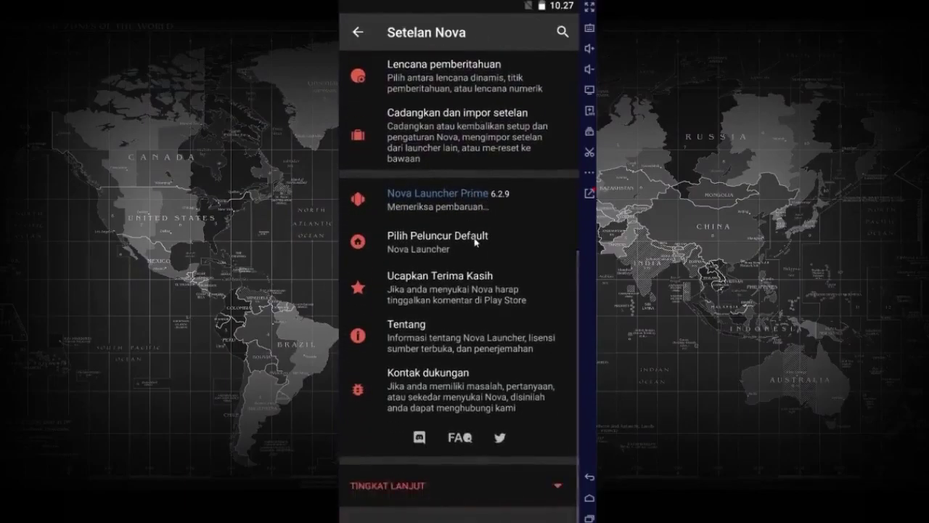
left_click(451, 246)
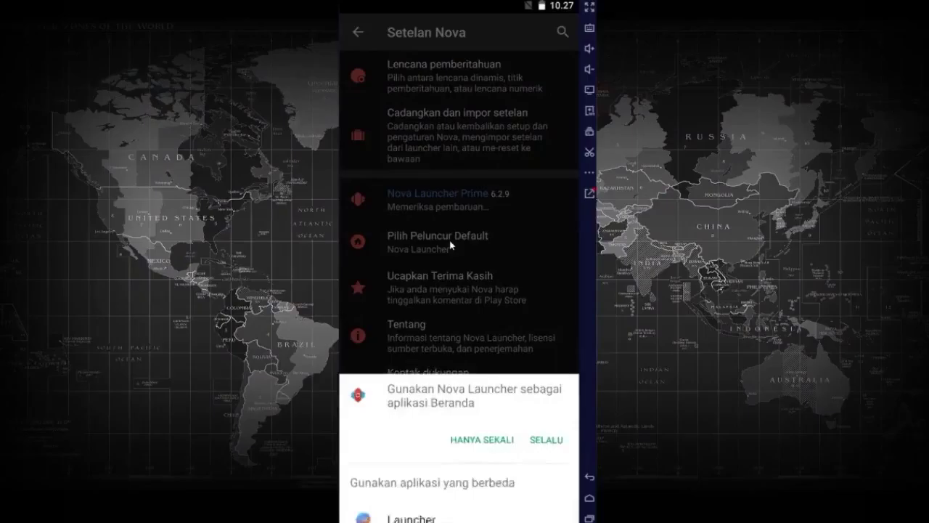
left_click(548, 431)
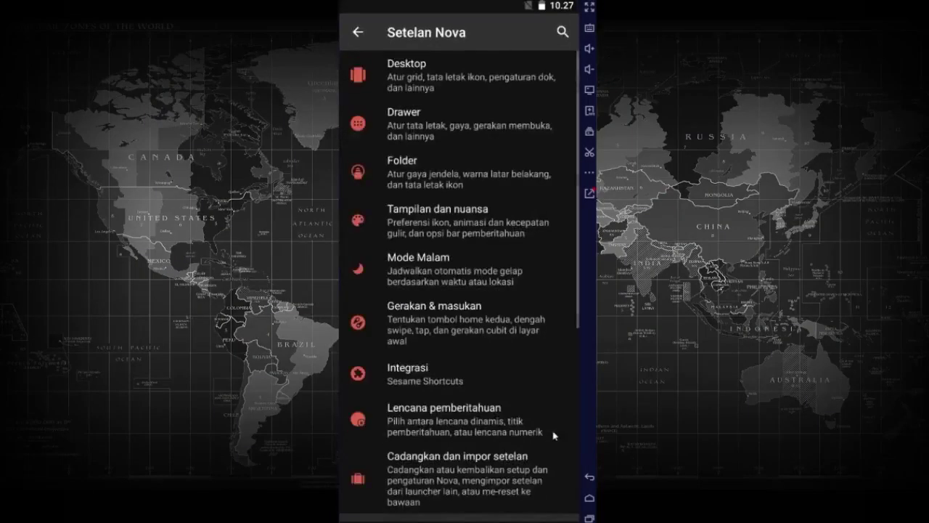
- Remove the Google search bar widget from the home screen
left_click(590, 498)
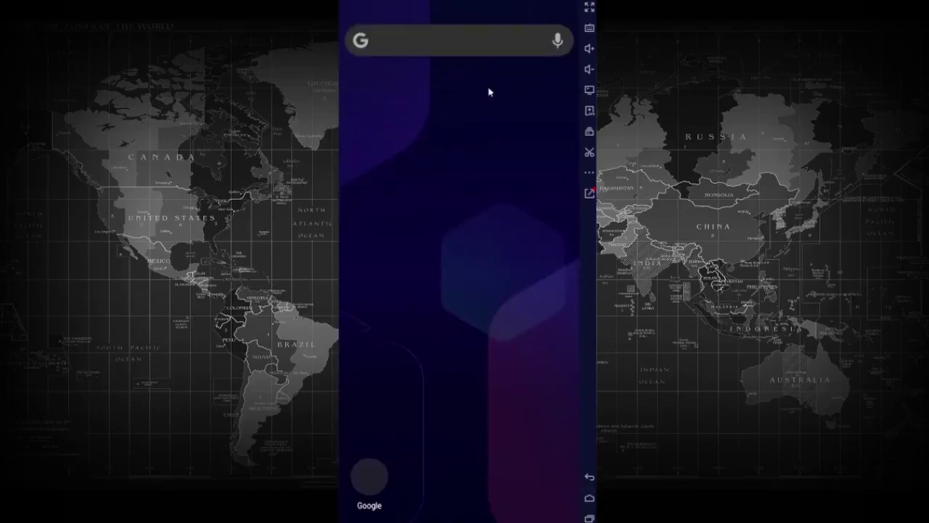
left_click(458, 44)
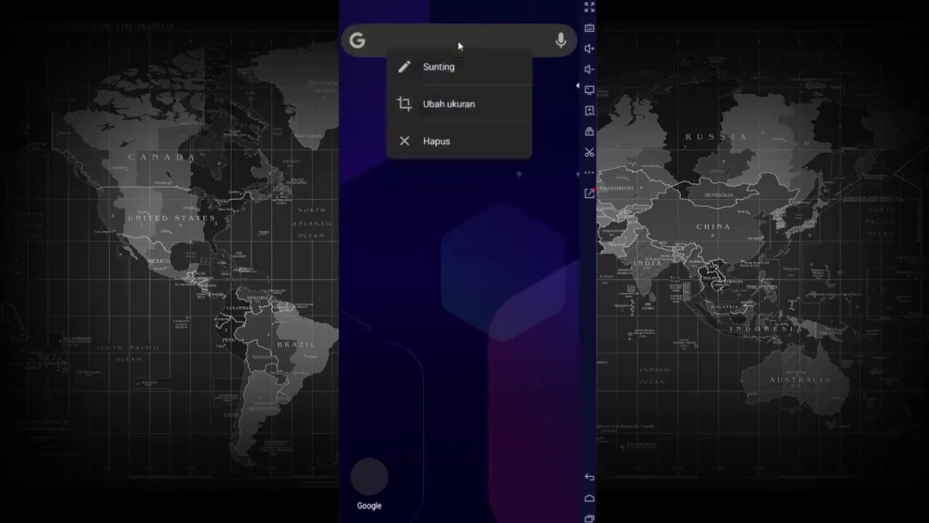
left_click(436, 143)
- Delete the extra home pages and the Setelan Nova page, keeping one blank page
left_click(422, 318)
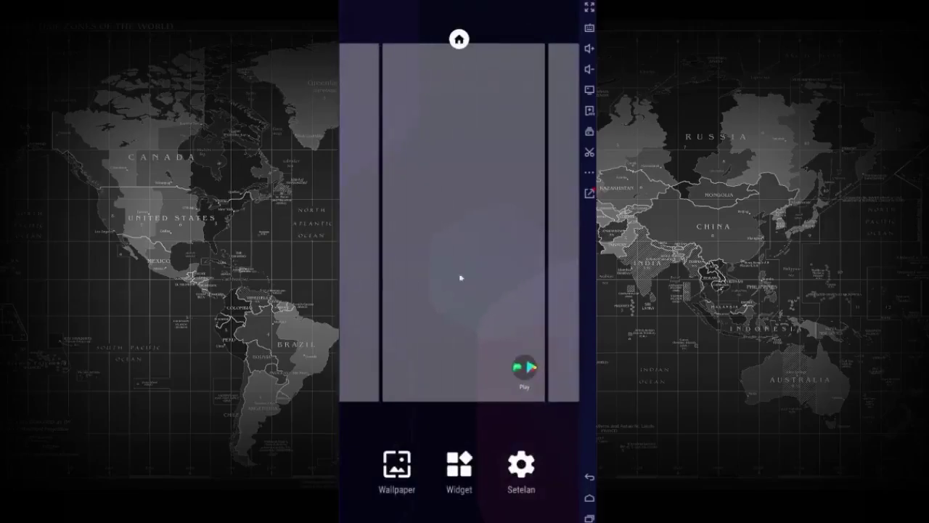
mouse_move(460, 278)
left_mouse_down()
mouse_move(368, 278)
mouse_move(473, 278)
left_mouse_up()
left_click_drag(463, 222, 440, 278)
left_click_drag(444, 245, 446, 283)
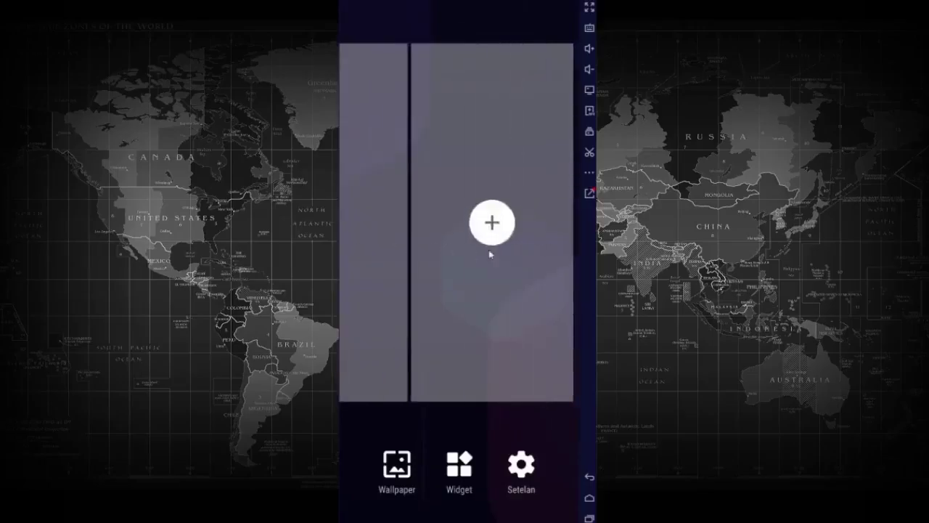
left_click(491, 240)
left_click(487, 350)
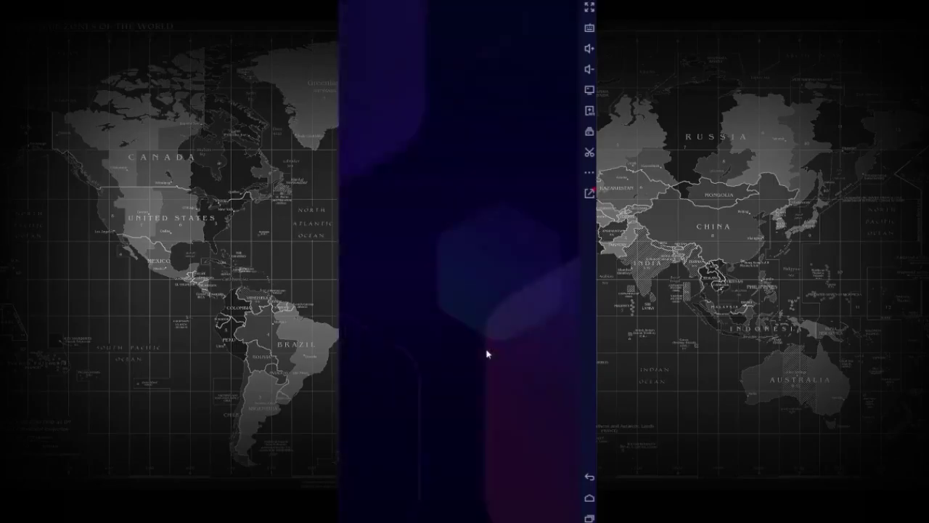
left_click(448, 294)
left_click_drag(447, 289, 543, 264)
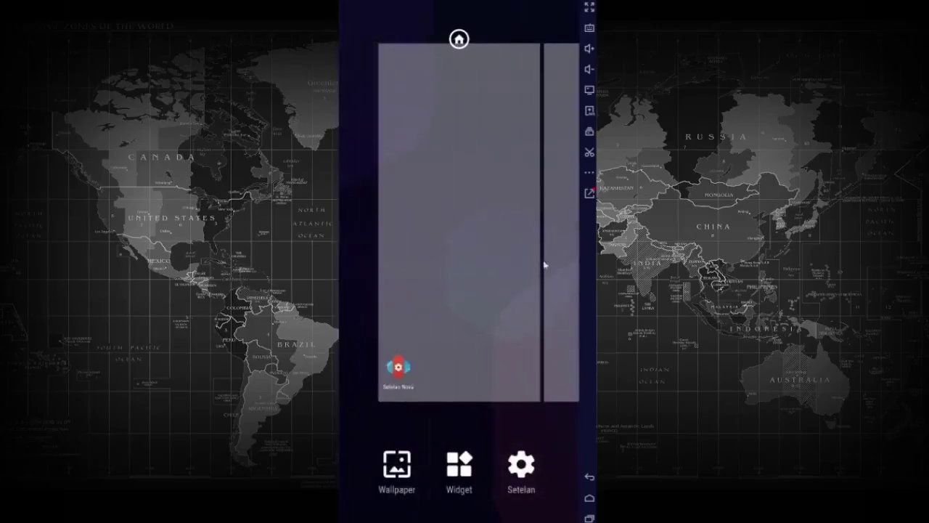
left_click_drag(436, 287, 442, 290)
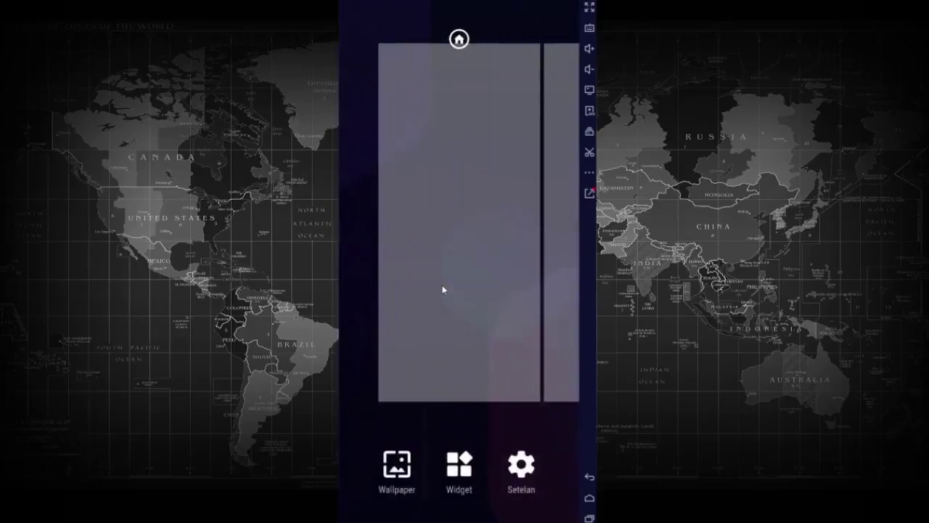
left_click(589, 499)
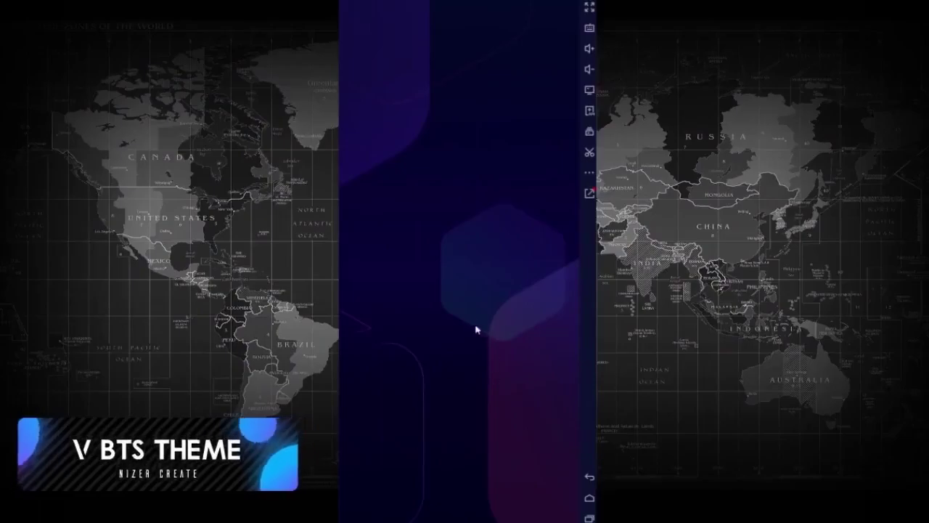
- Launch KLWP from the app drawer and get through the introduction pages
left_click_drag(470, 520, 468, 197)
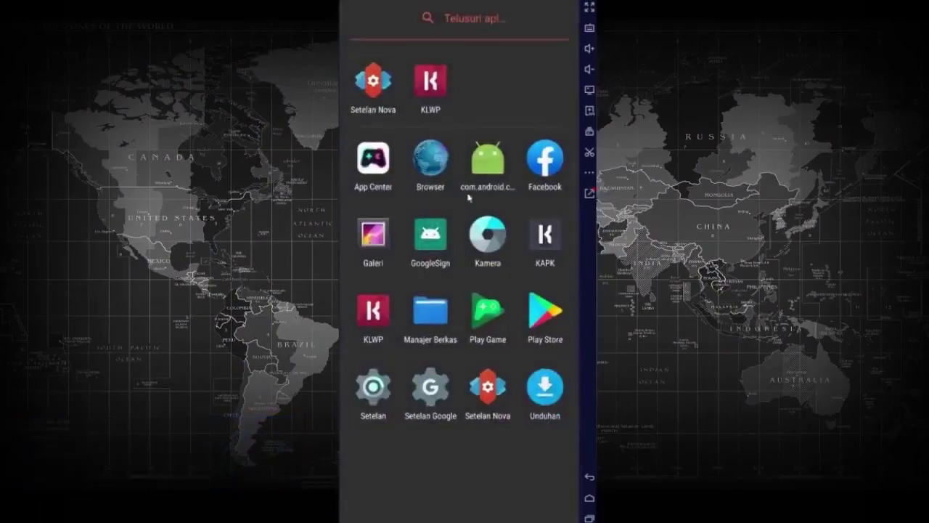
left_click(432, 84)
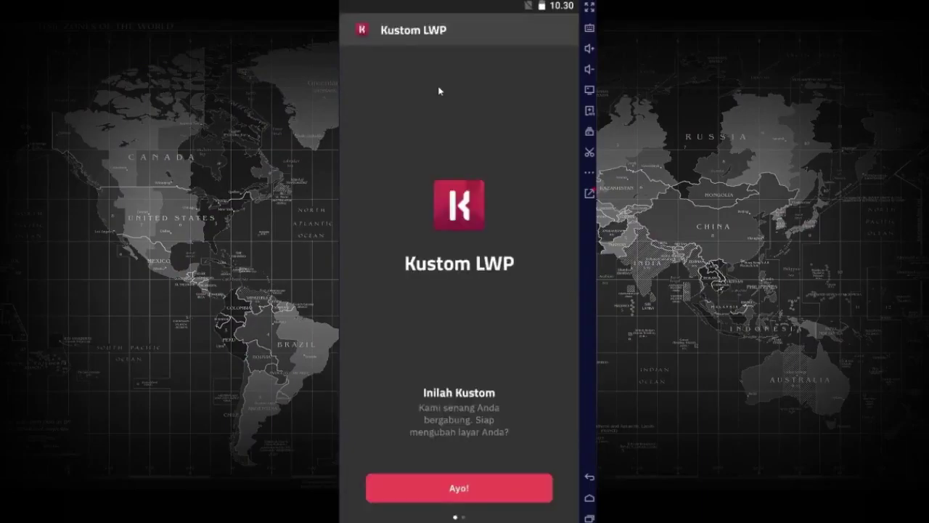
left_click(470, 488)
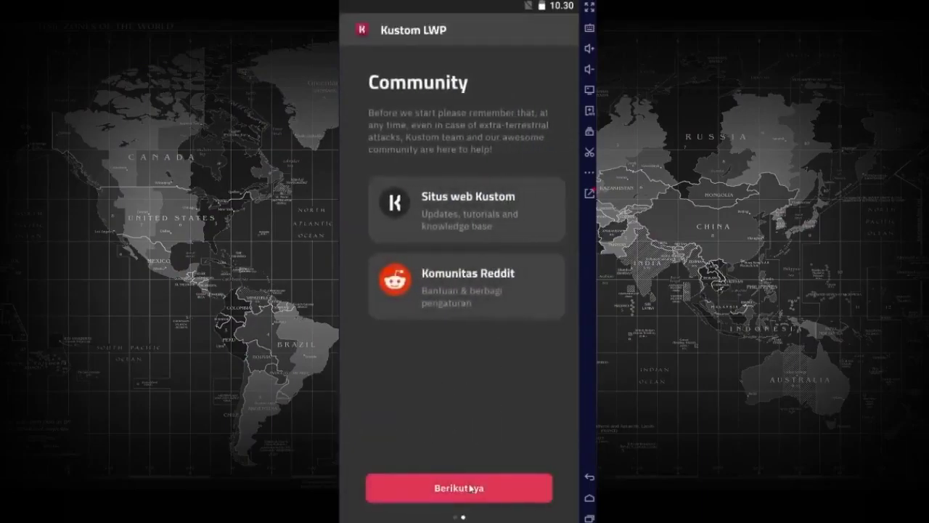
left_click(470, 488)
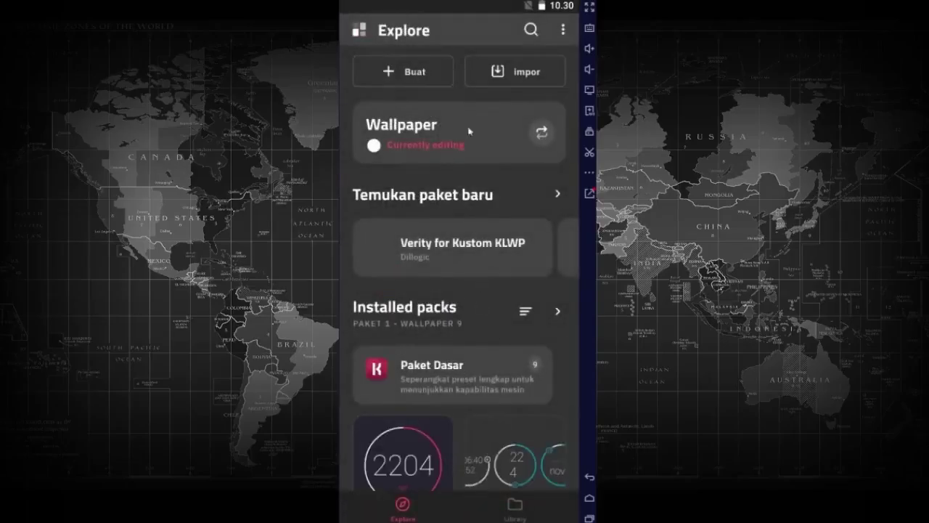
- Create a new blank preset and dismiss its welcome and loaded notices
left_click(411, 76)
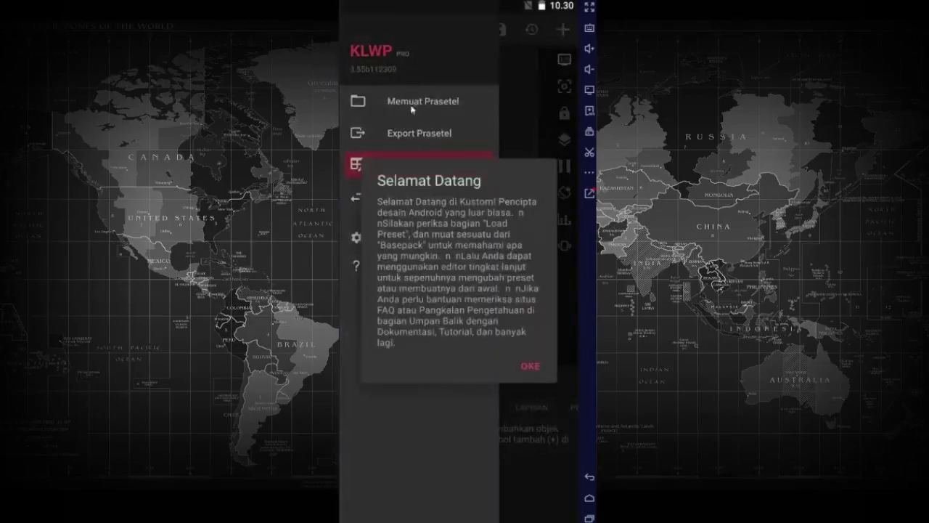
left_click(534, 367)
left_click(532, 313)
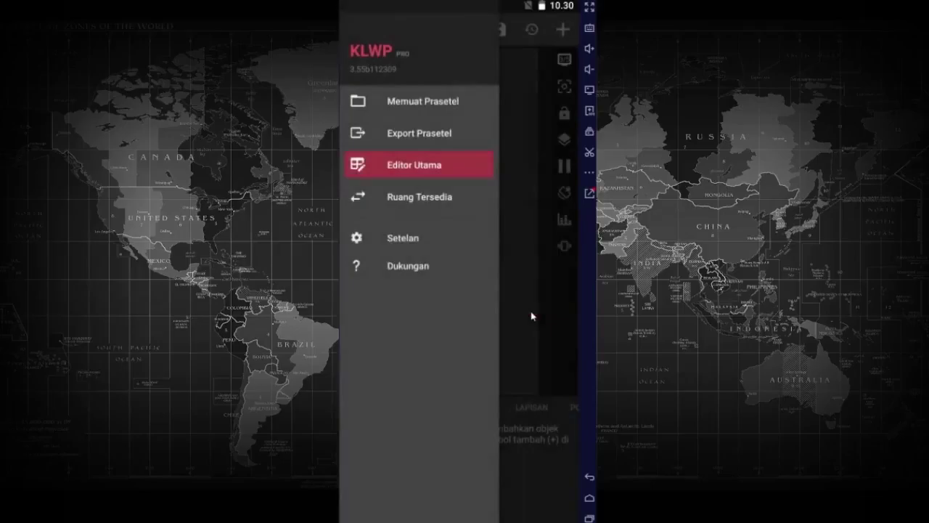
left_click(520, 258)
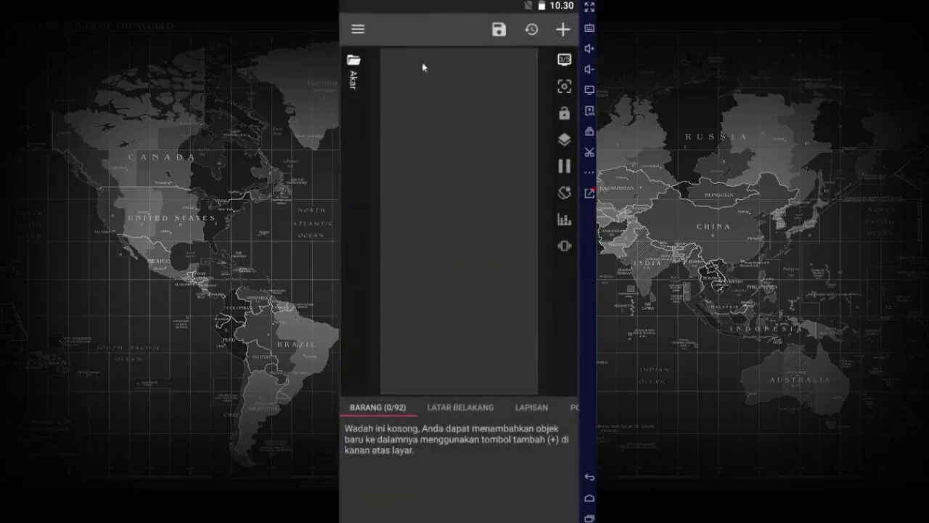
- Save the blank preset, apply Kustom as the live wallpaper, save again, and go home
left_click(501, 30)
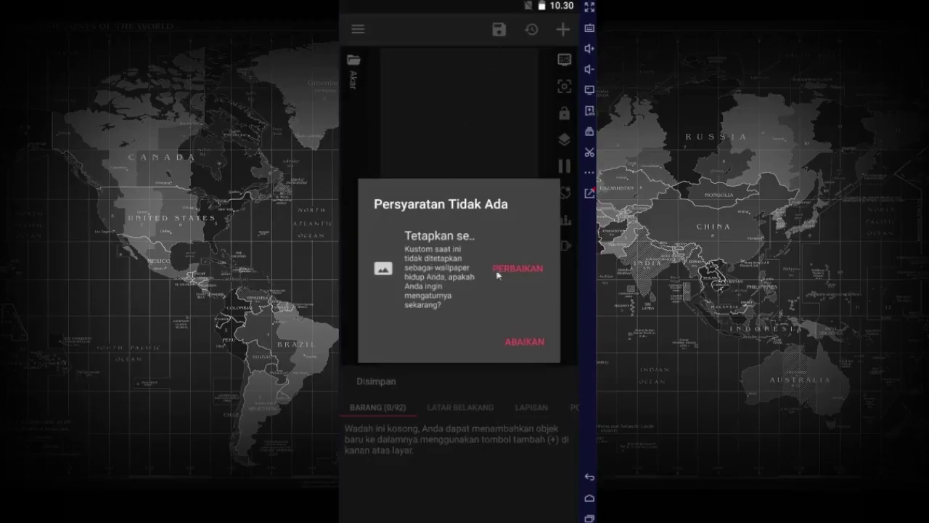
left_click(519, 269)
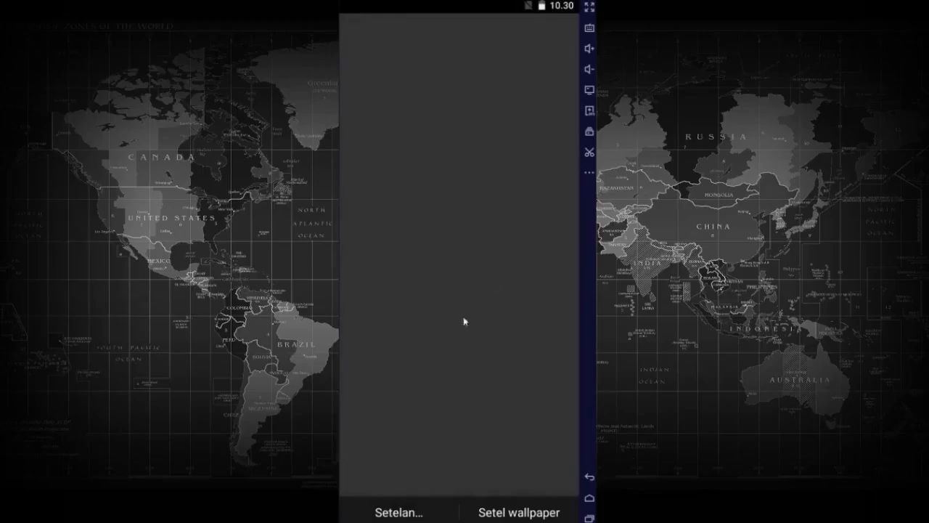
left_click(516, 512)
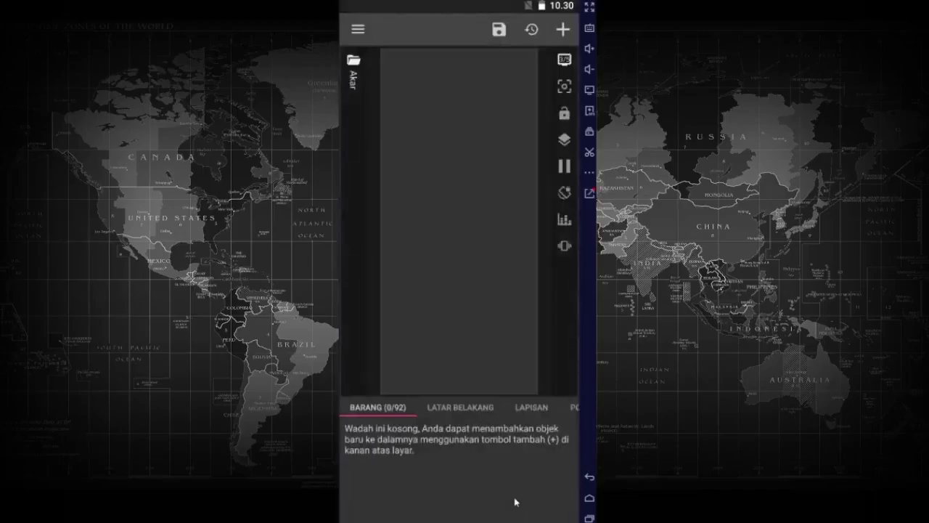
left_click(500, 35)
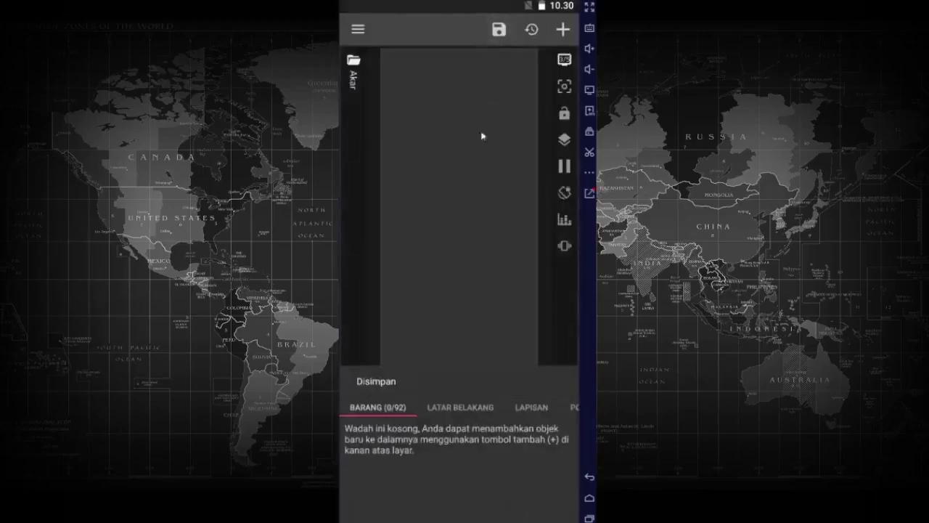
left_click(589, 501)
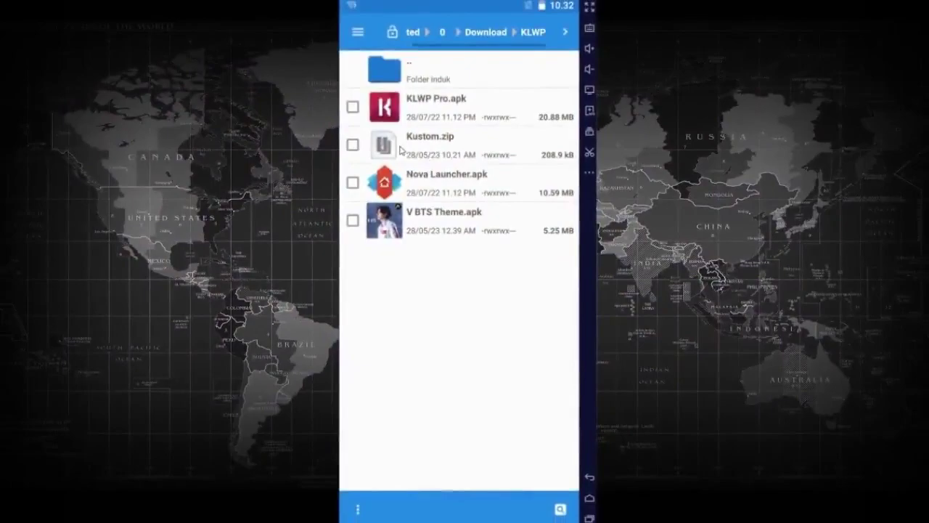
- Extract Kustom.zip and select the inner Kustom folder
left_click(428, 146)
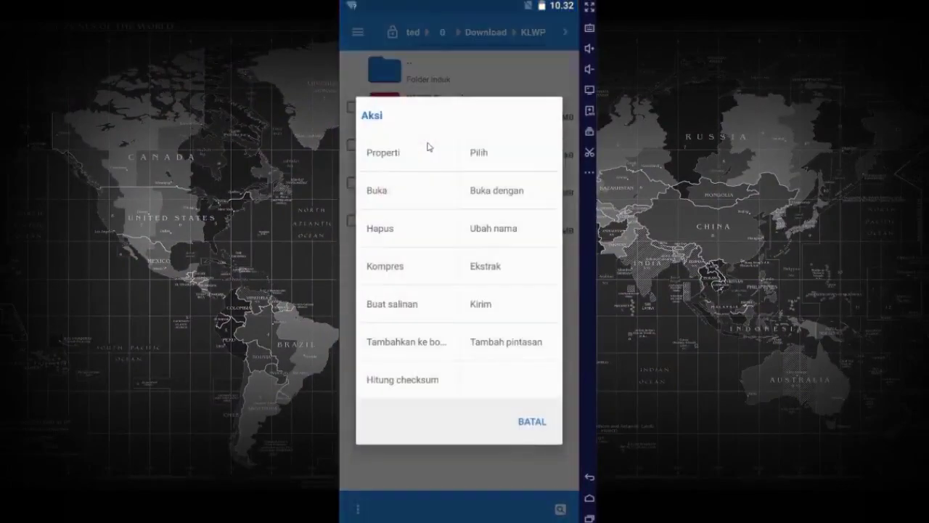
left_click(496, 274)
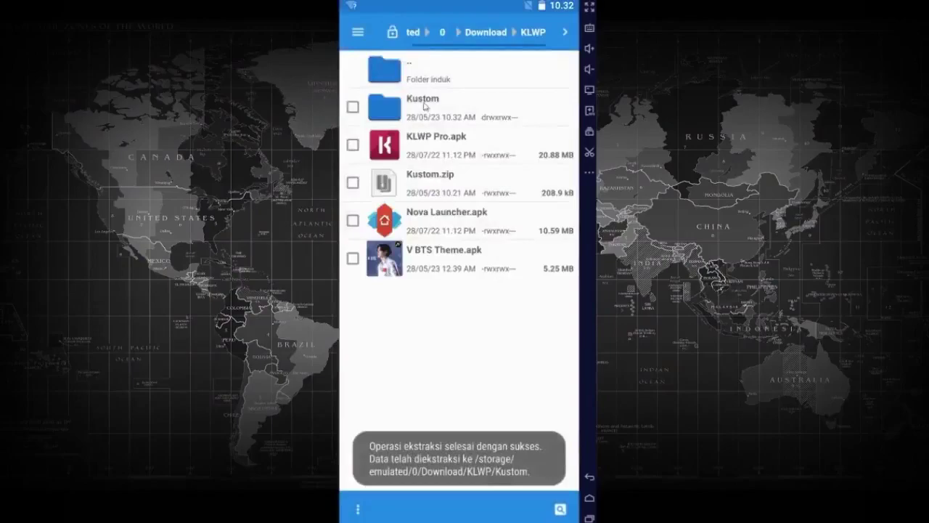
left_click(427, 105)
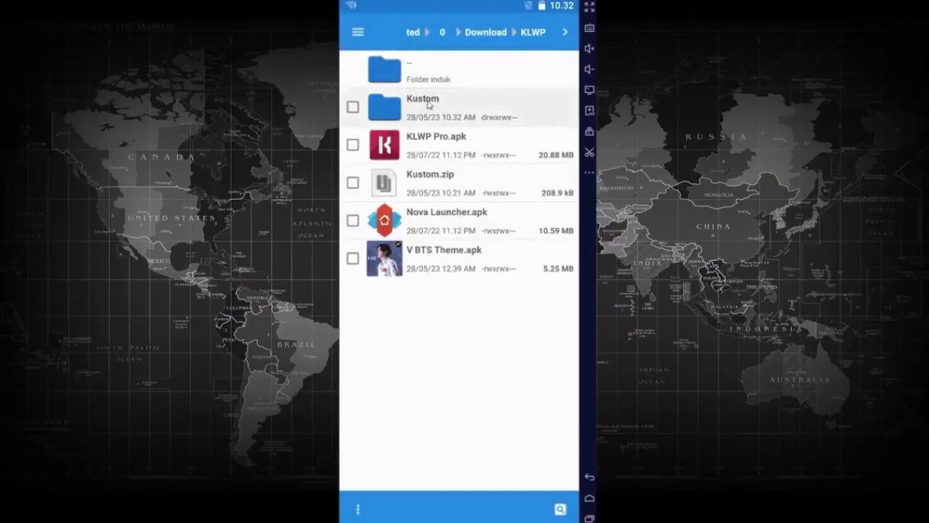
left_click(353, 108)
- Copy the Kustom folder into /storage/emulated/0, overwriting existing files (TIMPA)
left_click(419, 68)
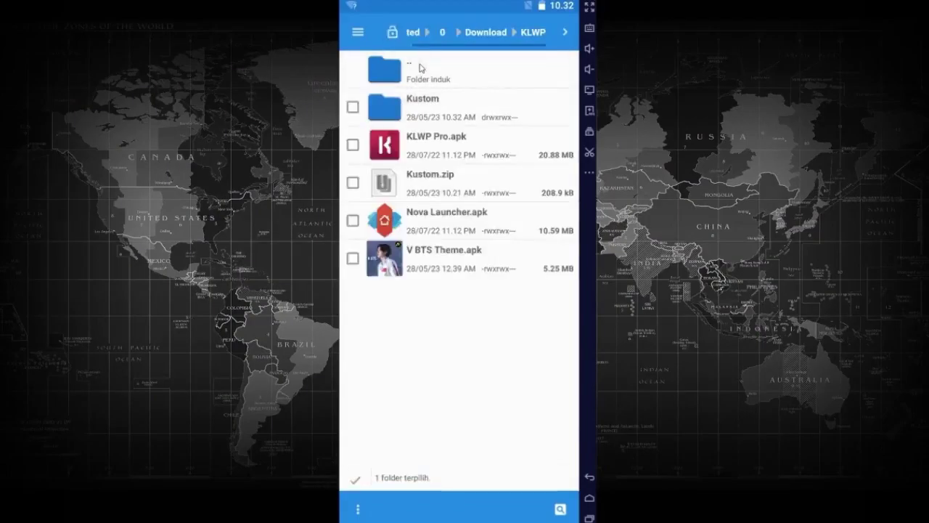
left_click(419, 68)
left_click(419, 67)
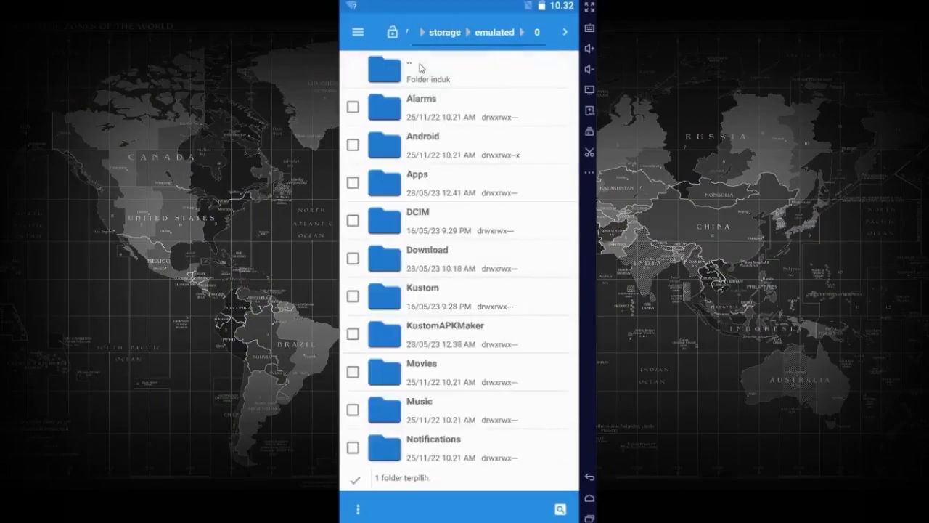
left_click(357, 511)
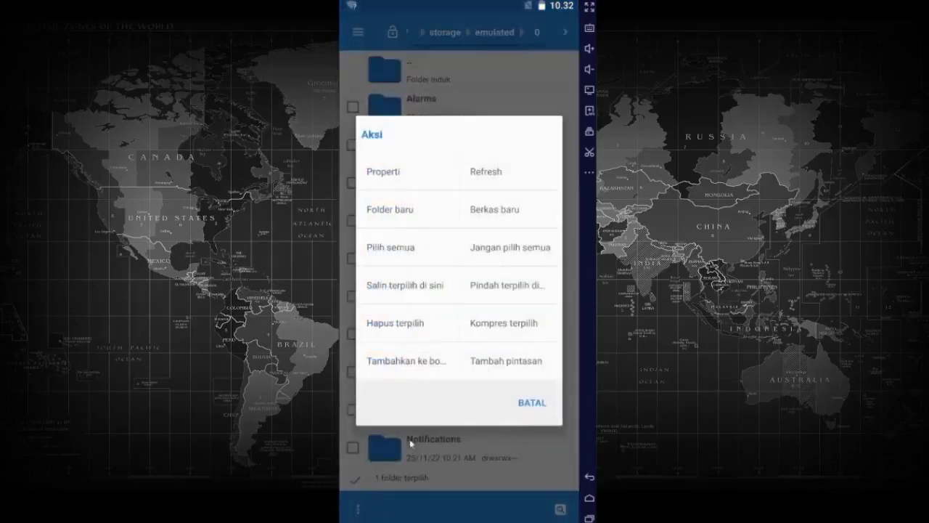
left_click(403, 288)
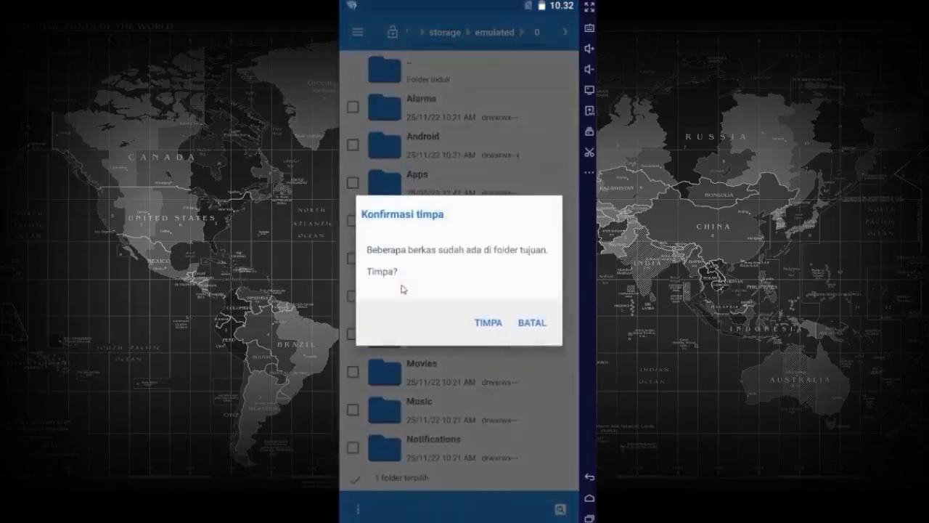
left_click(480, 324)
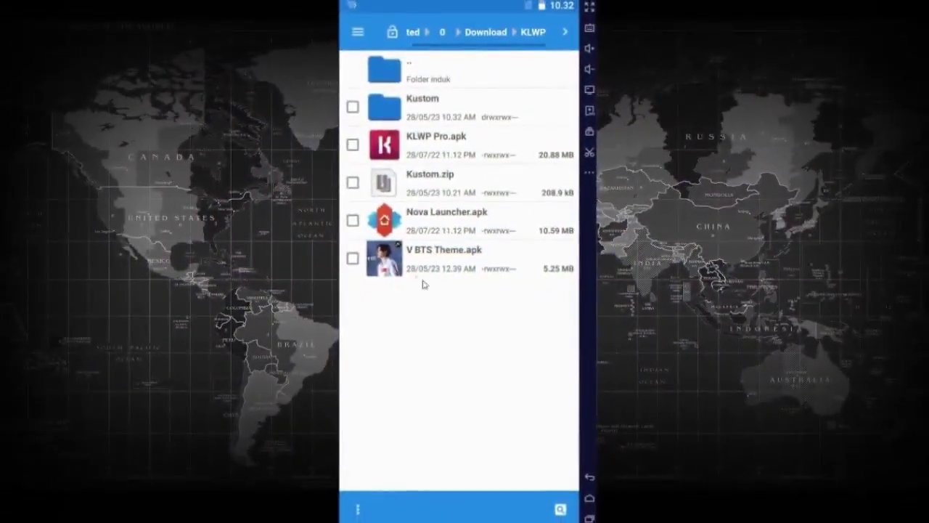
- Install V BTS Theme.apk, open it, and load the BTS preset into KLWP
left_click(399, 260)
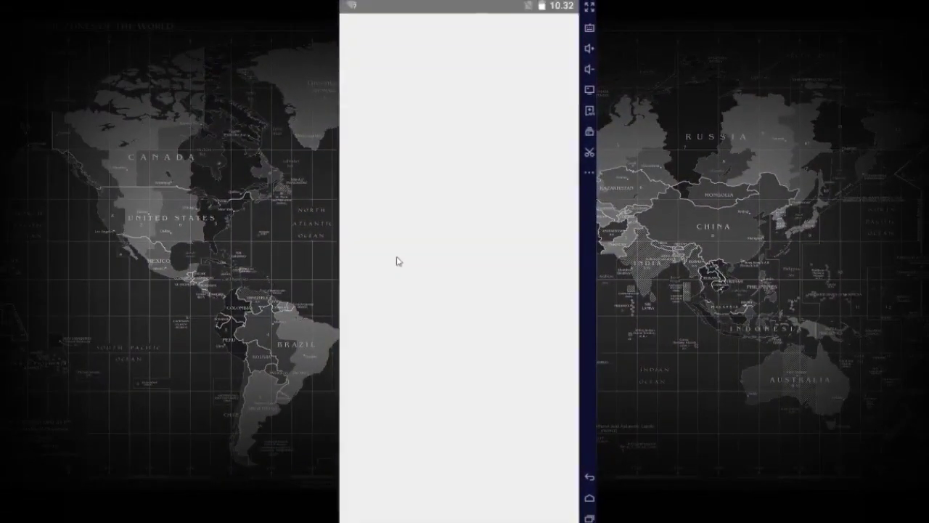
left_click(519, 507)
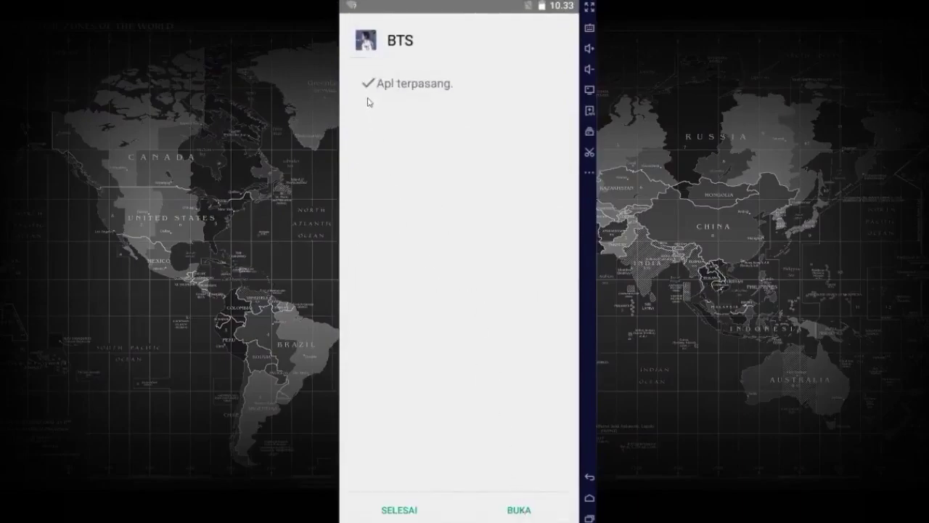
left_click(519, 506)
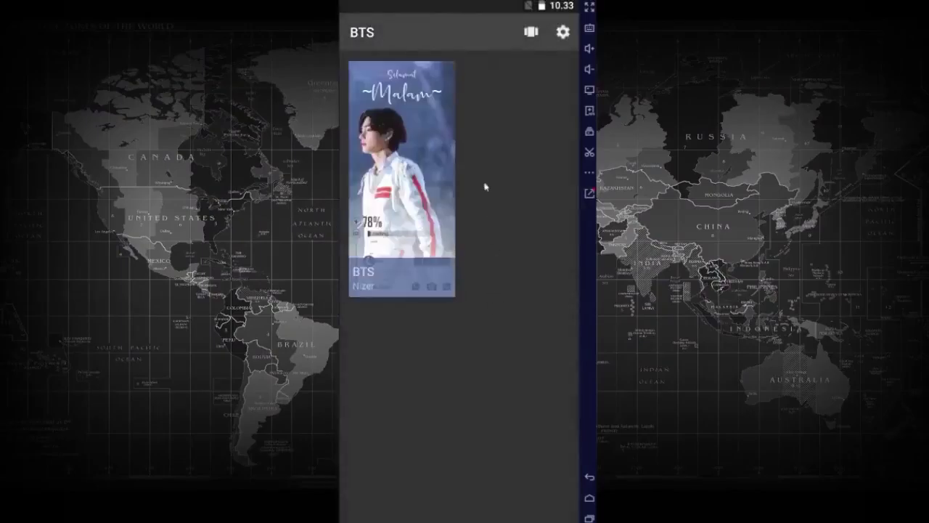
left_click(405, 151)
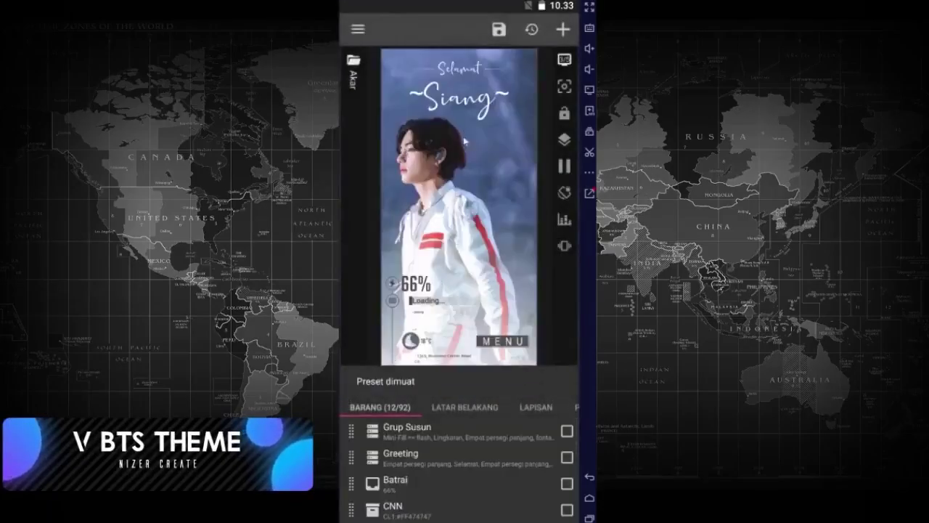
- Save the loaded BTS preset from the top toolbar
left_click(500, 29)
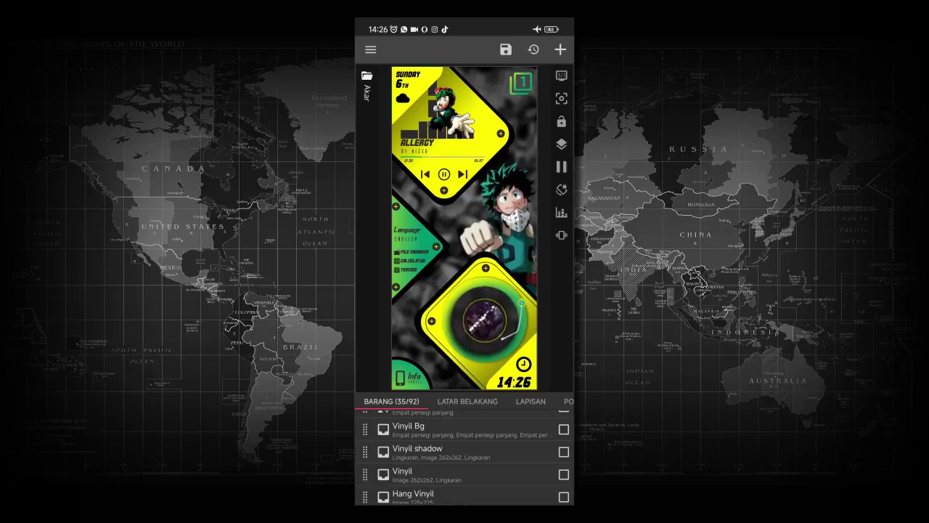
- Delete the Vinyl shadow's existing Ketuk launch-app action on the SENTUH tab
left_click(472, 452)
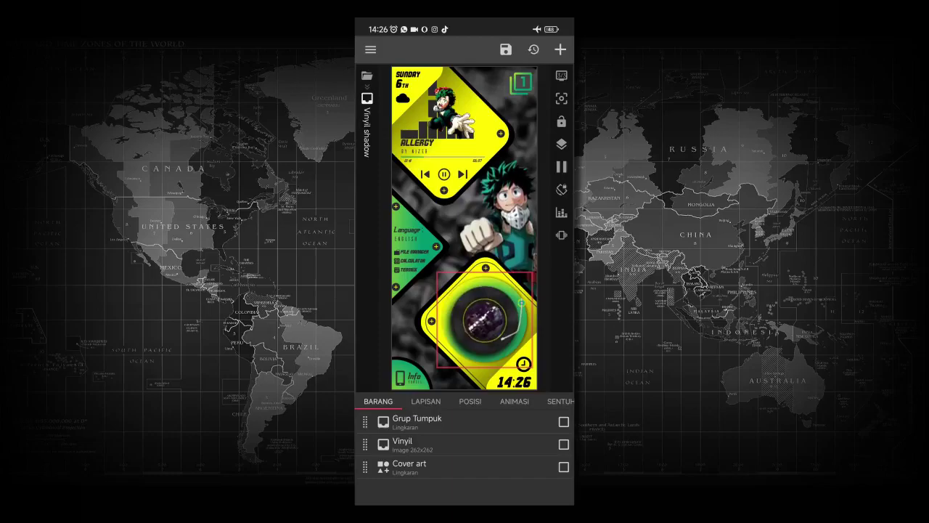
left_click_drag(514, 407, 446, 418)
left_click(560, 399)
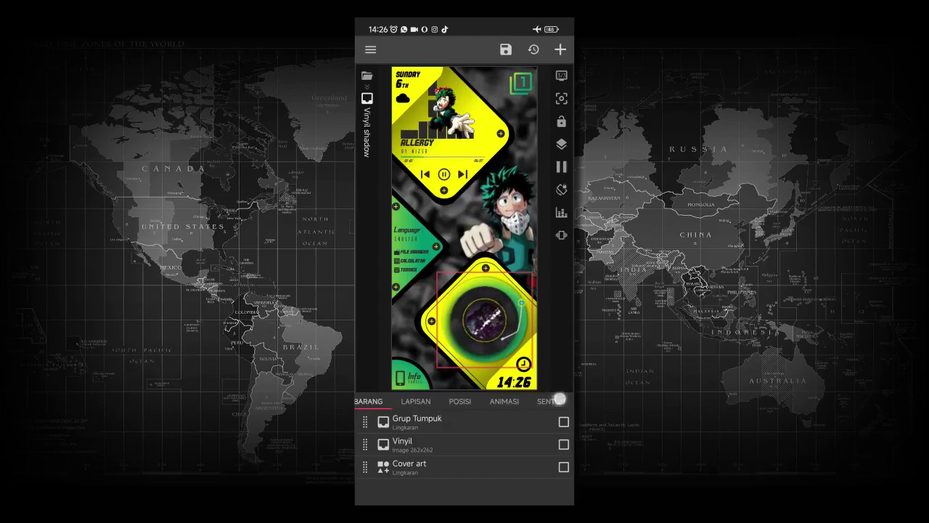
left_click(554, 401)
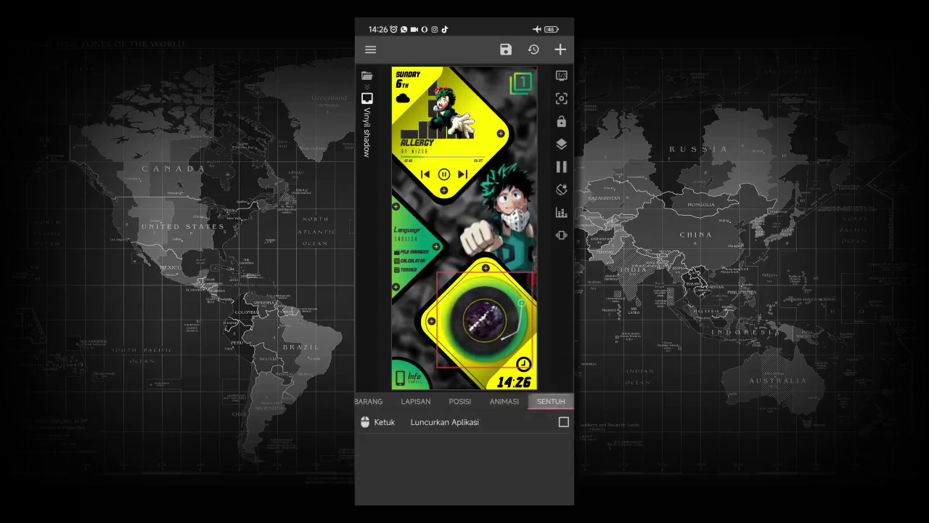
left_click(564, 422)
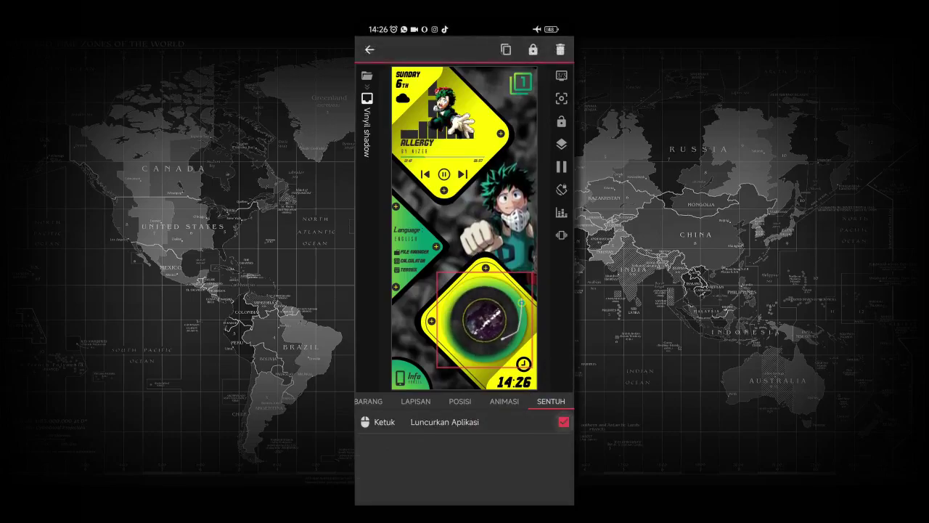
left_click(533, 49)
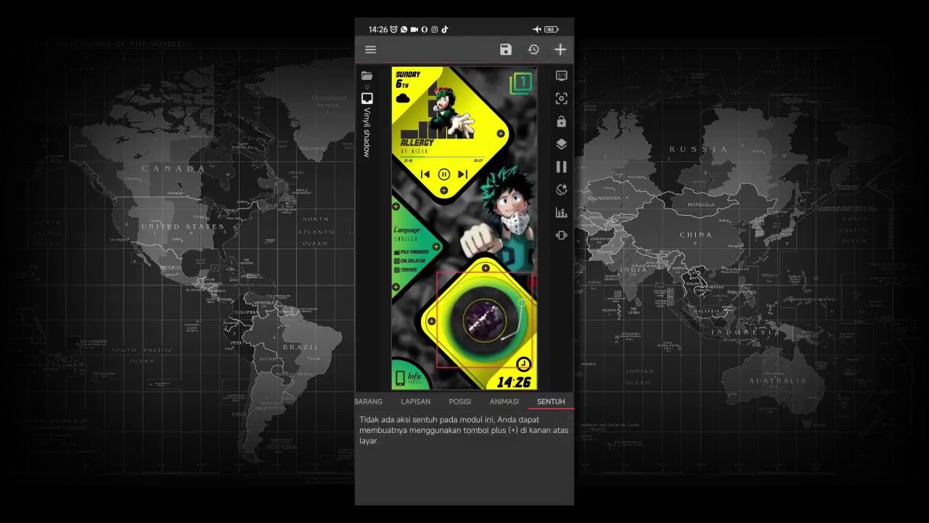
- Add a new touch action and open its Aksi choices
left_click(560, 49)
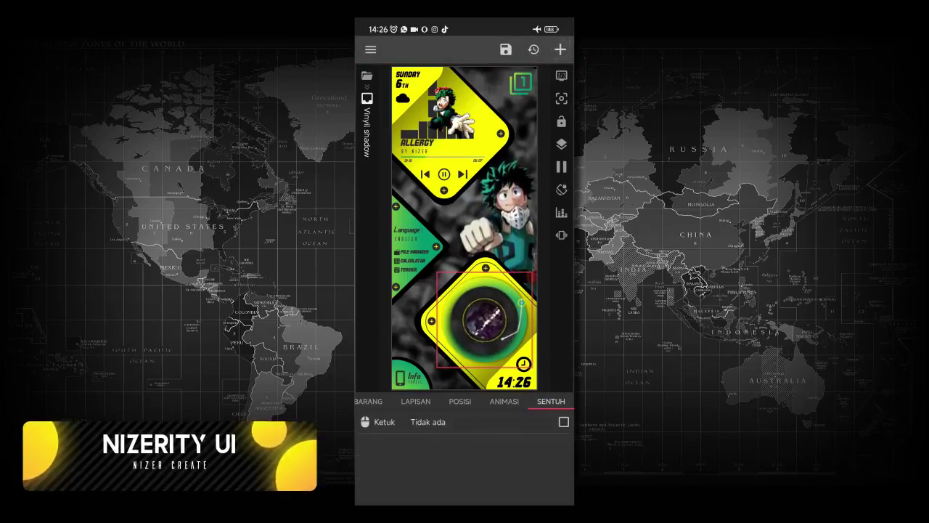
left_click(485, 424)
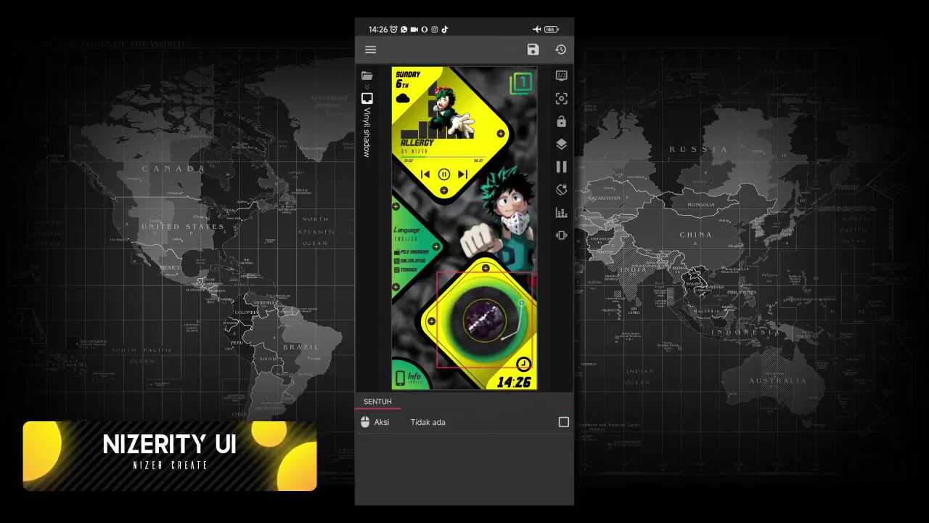
left_click(485, 421)
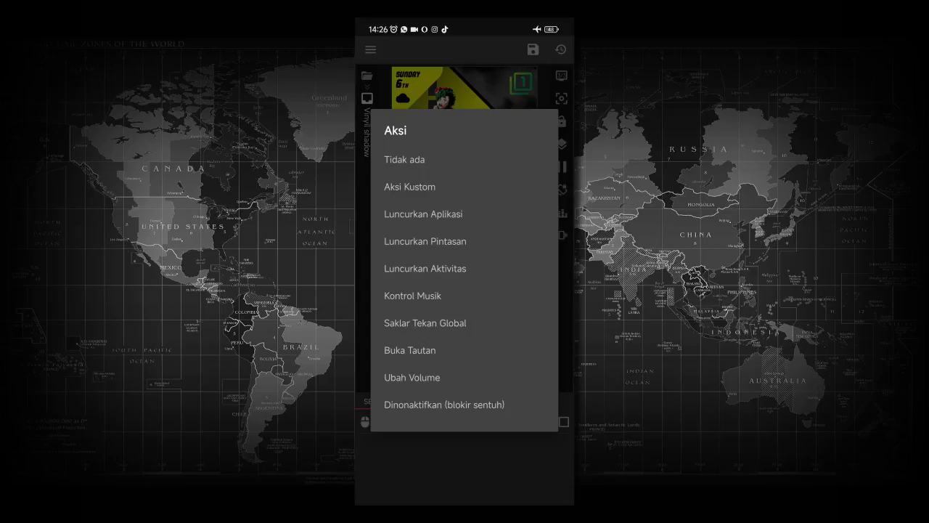
- Set the Vinyl tap action to Luncurkan Aplikasi with ASR, then save the preset
left_click(505, 217)
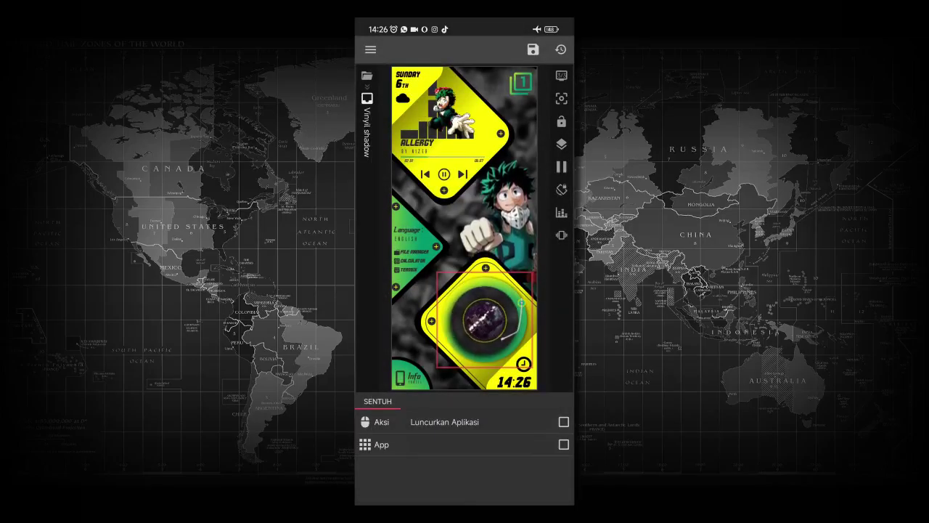
left_click(502, 449)
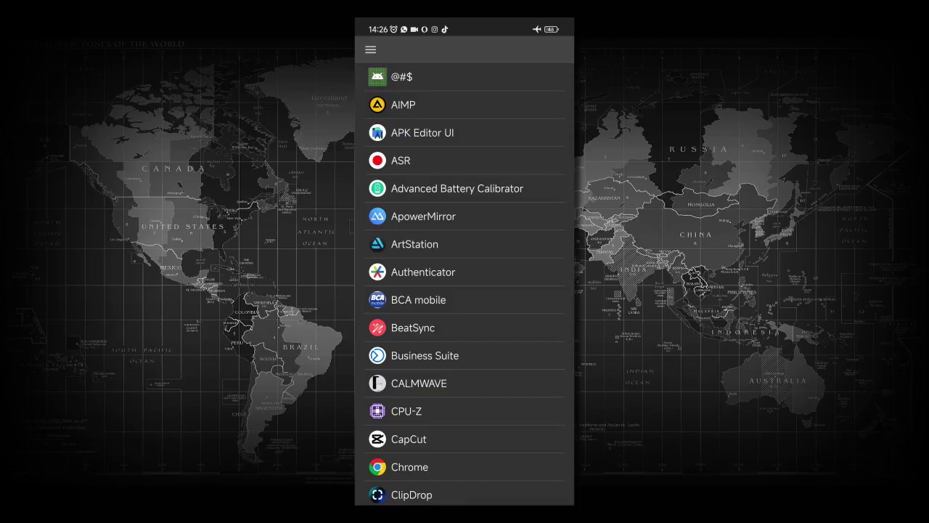
left_click(401, 160)
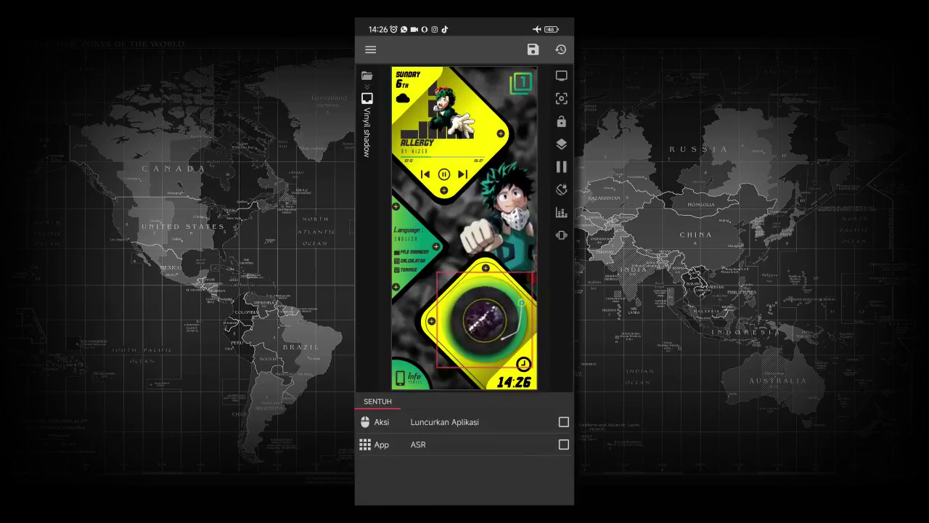
left_click(533, 50)
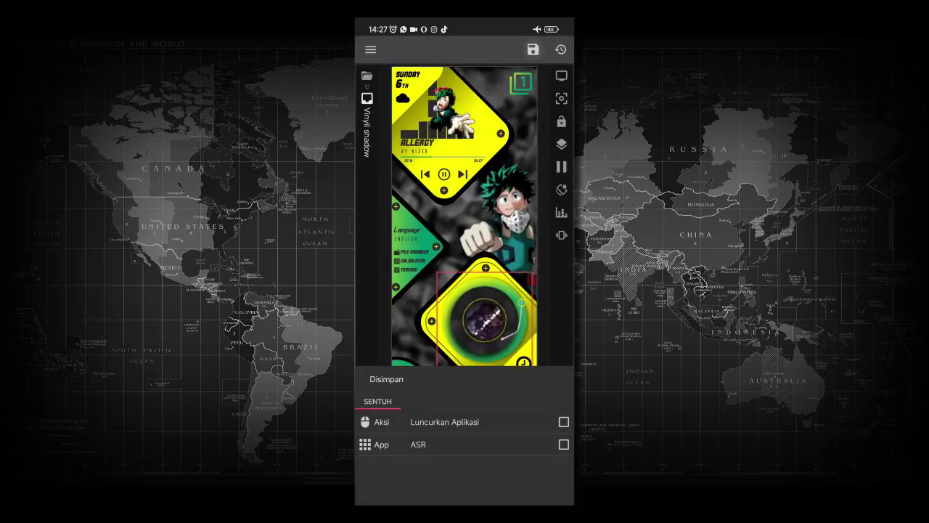